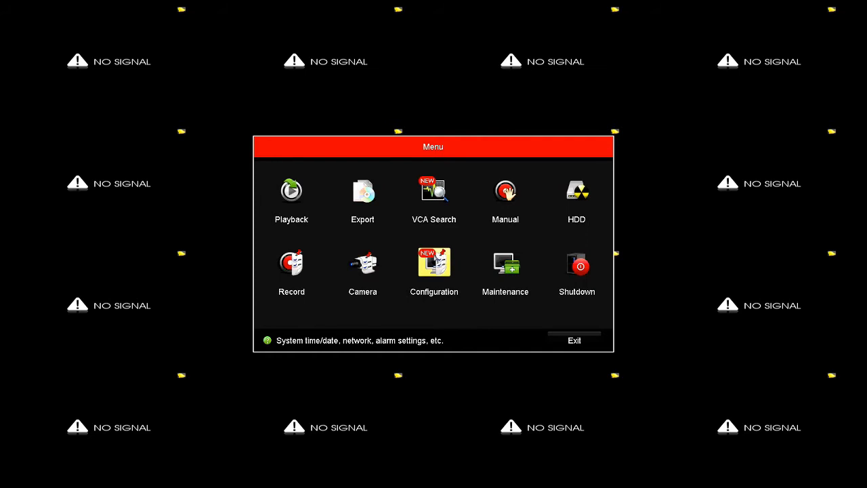
# - Open the recorder's configuration and go to the general network settings
pyautogui.click(435, 260)
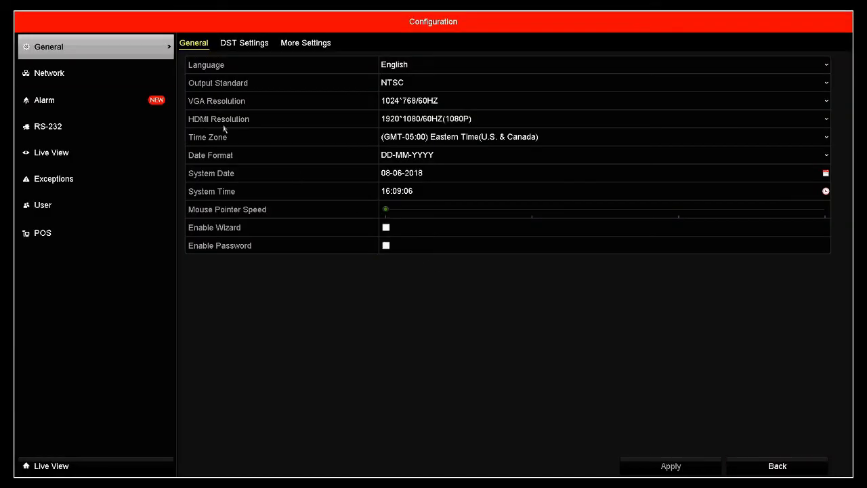
pyautogui.click(117, 81)
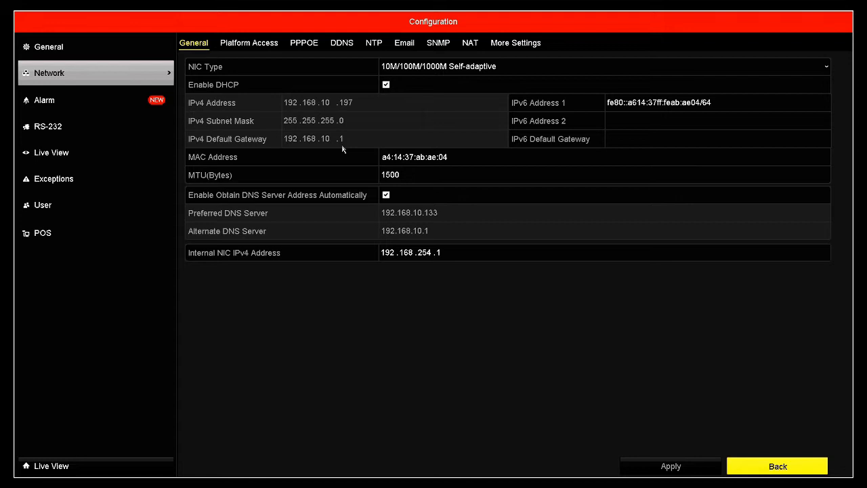
pyautogui.click(383, 259)
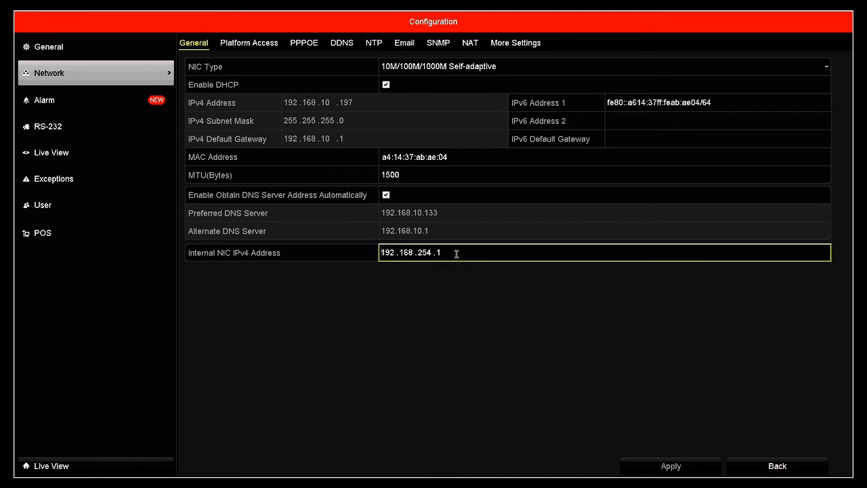
pyautogui.click(457, 253)
pyautogui.click(365, 278)
pyautogui.click(450, 258)
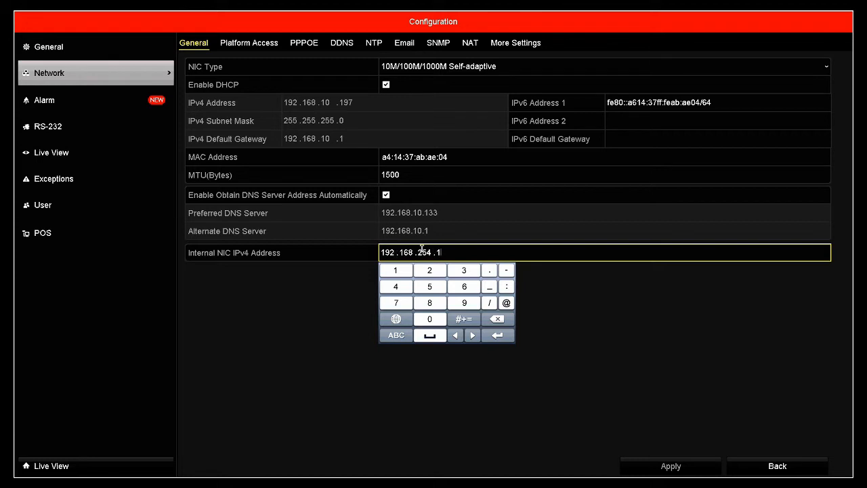
# - Disable DHCP so that the network addresses can be entered manually
pyautogui.click(386, 85)
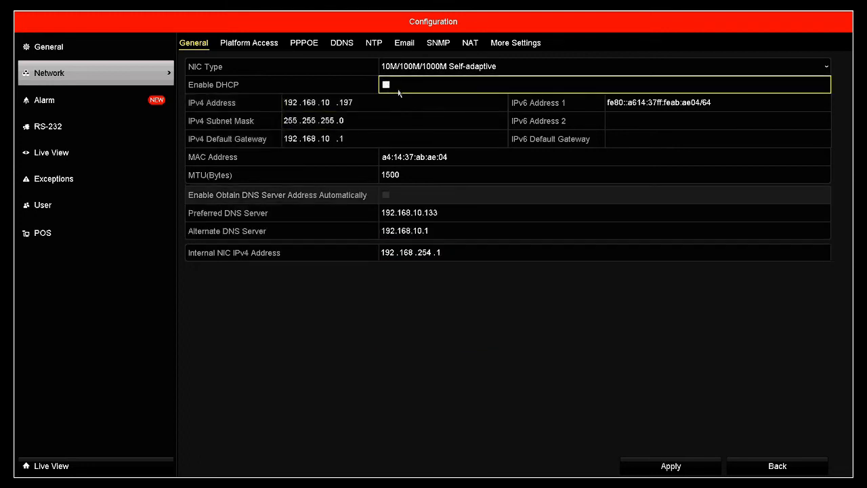
pyautogui.click(399, 93)
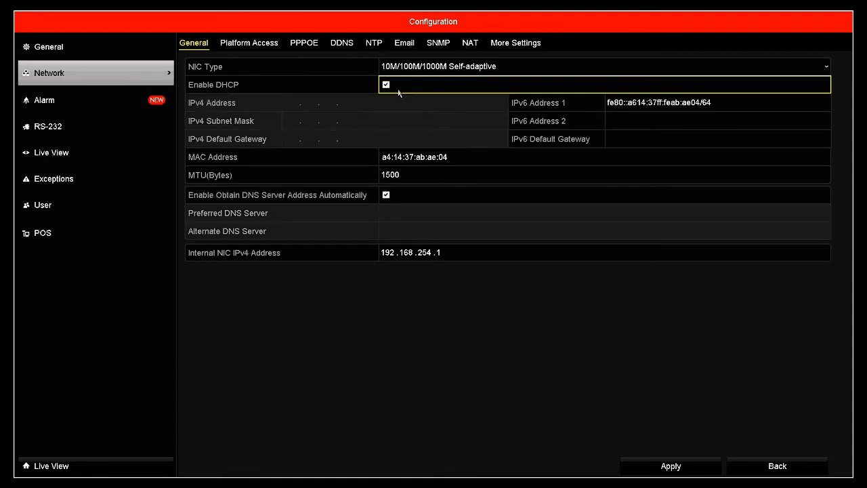
pyautogui.click(398, 91)
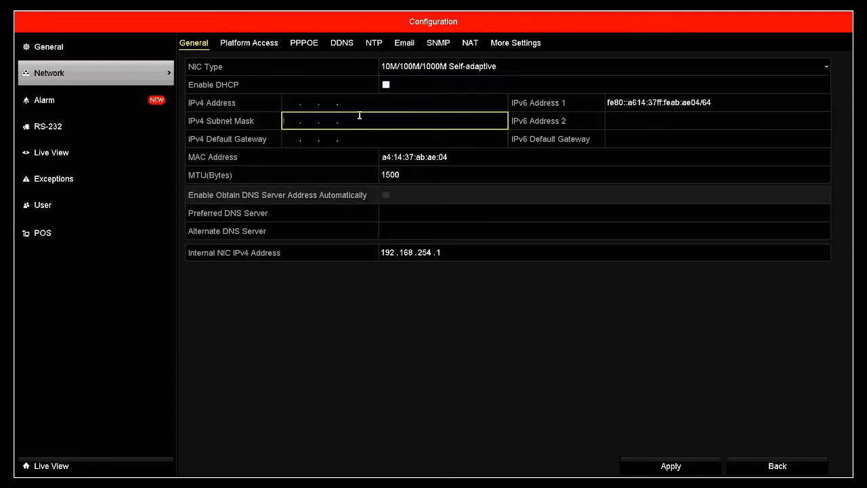
pyautogui.click(390, 88)
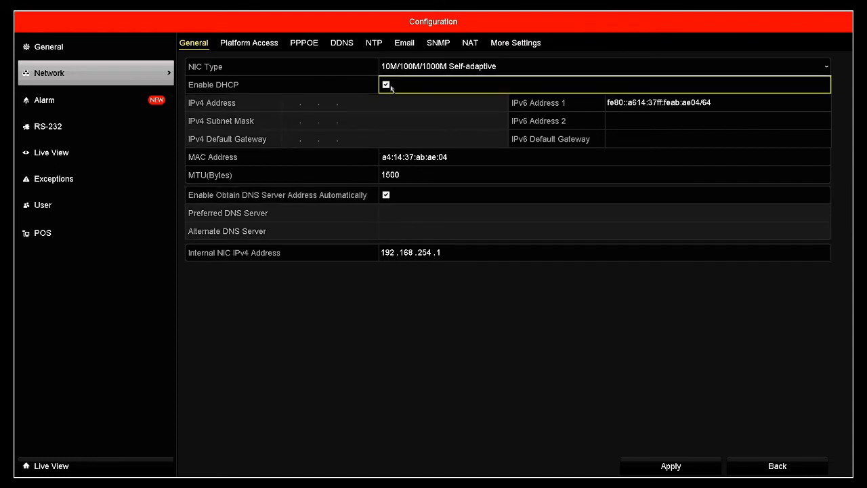
pyautogui.click(391, 88)
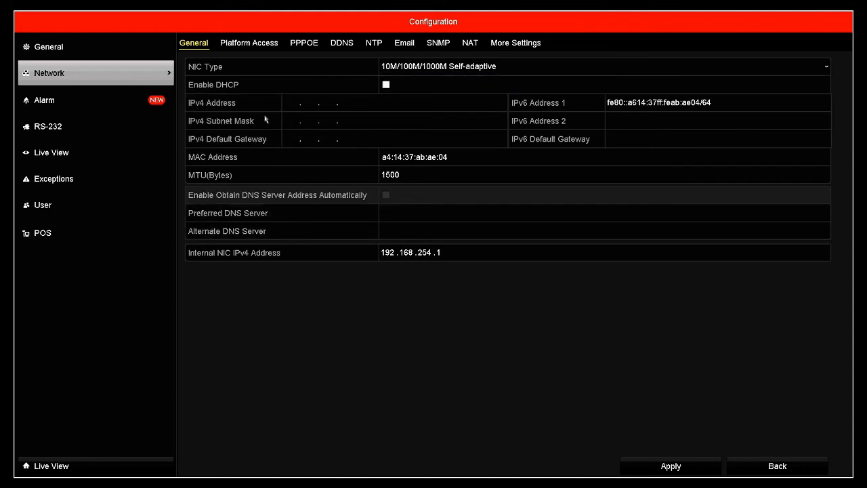
# - Set the recorder's static IPv4 address to 192.168.10.197
pyautogui.click(286, 104)
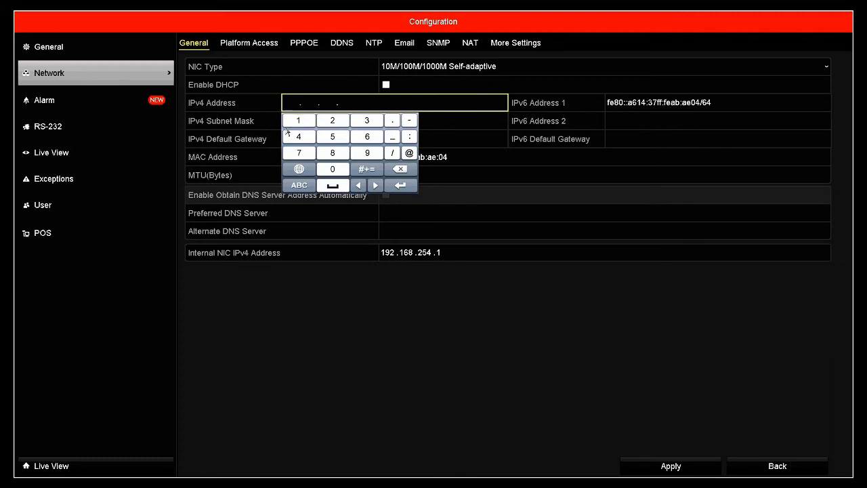
pyautogui.click(298, 122)
pyautogui.click(366, 153)
pyautogui.click(331, 121)
pyautogui.click(302, 121)
pyautogui.click(367, 137)
pyautogui.click(344, 157)
pyautogui.click(393, 121)
pyautogui.click(305, 124)
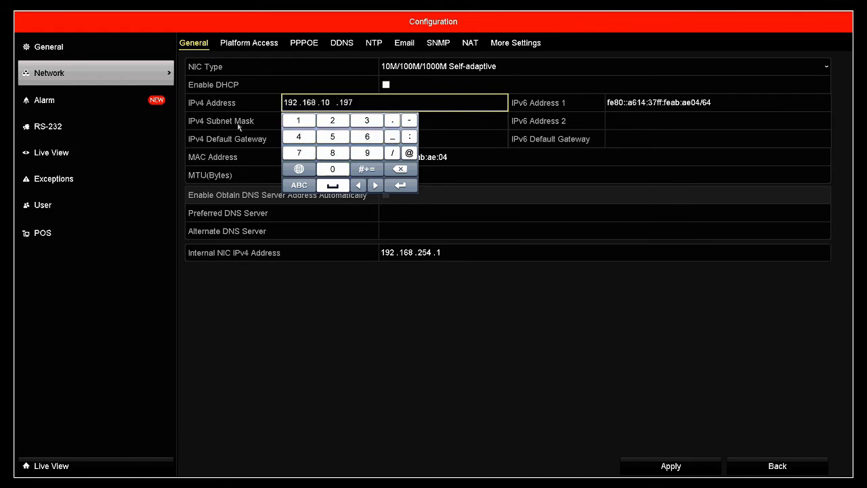
pyautogui.click(254, 119)
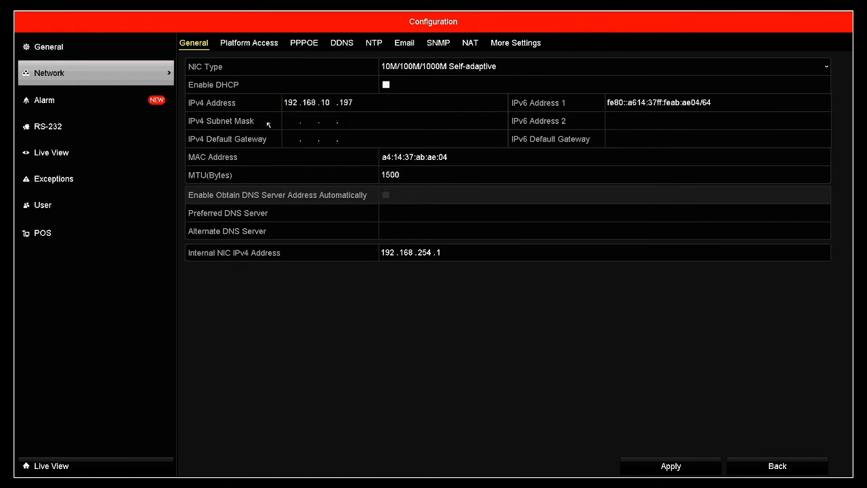
# - Set the IPv4 subnet mask to 255.255.255.0
pyautogui.click(296, 122)
pyautogui.click(333, 139)
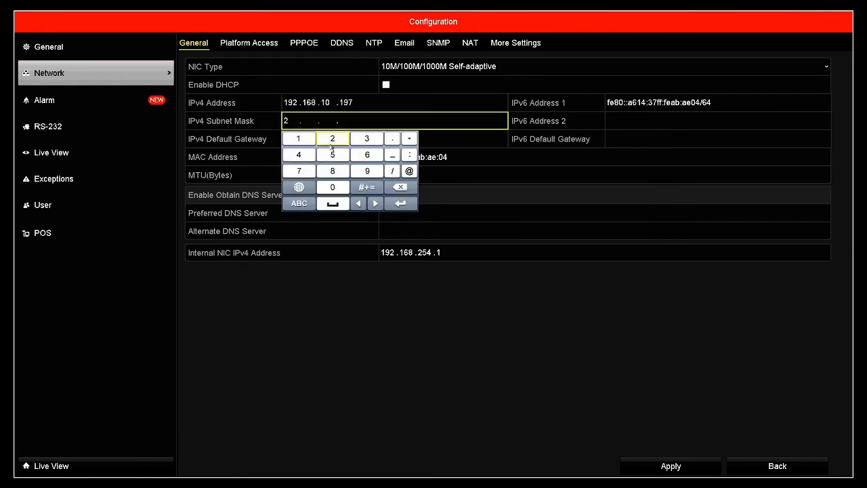
pyautogui.click(331, 157)
pyautogui.click(333, 139)
pyautogui.click(332, 155)
pyautogui.click(331, 155)
pyautogui.click(333, 139)
pyautogui.click(332, 155)
pyautogui.click(332, 155)
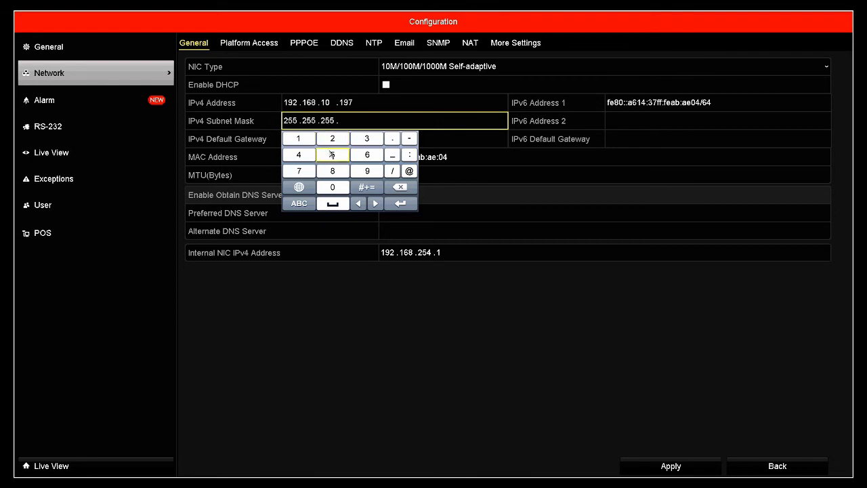
pyautogui.click(332, 188)
pyautogui.click(344, 102)
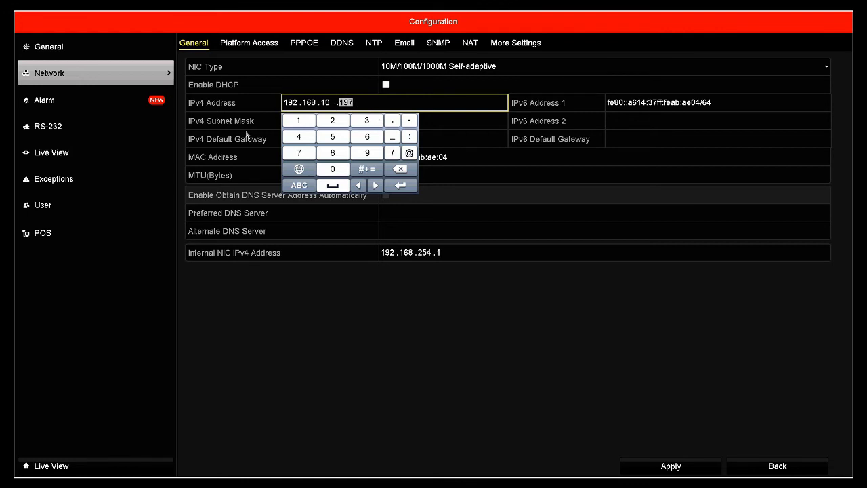
pyautogui.click(249, 136)
# - Set the IPv4 default gateway to 192.168.10.1
pyautogui.click(296, 144)
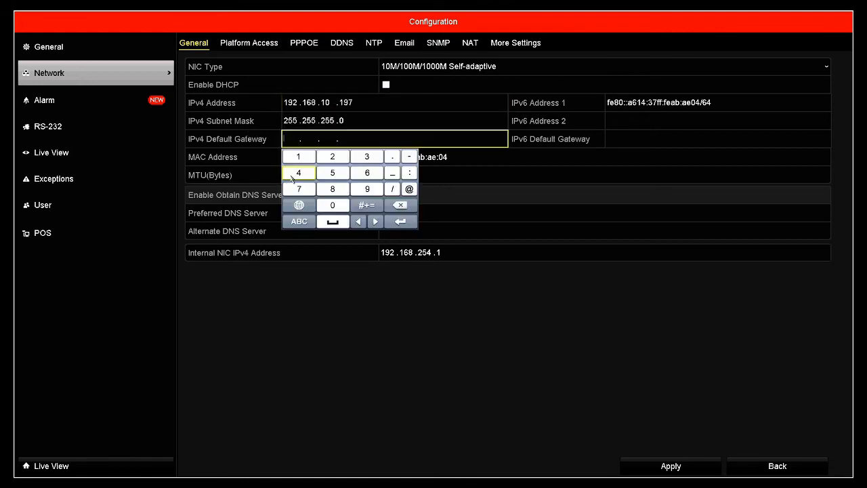
pyautogui.click(299, 156)
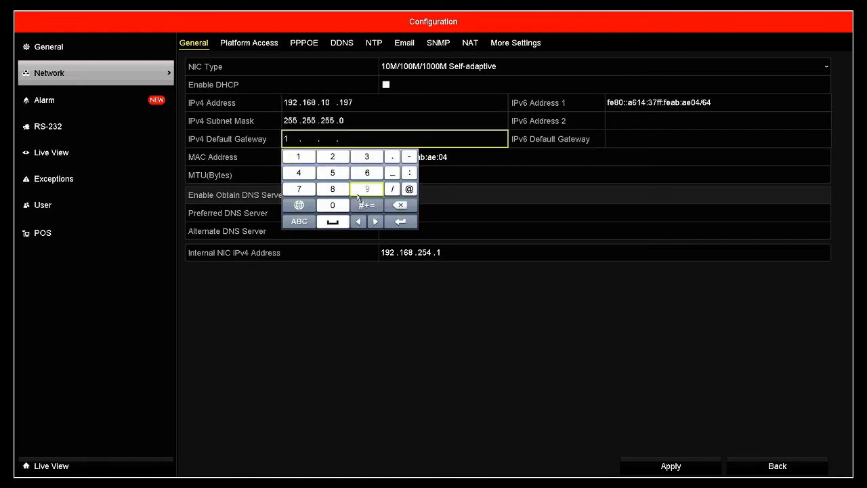
pyautogui.click(367, 189)
pyautogui.click(334, 157)
pyautogui.click(393, 157)
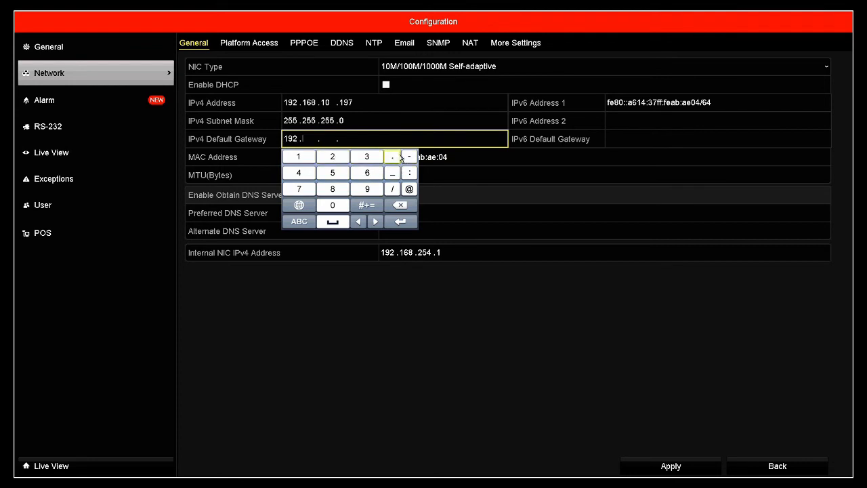
pyautogui.click(298, 157)
pyautogui.click(366, 189)
pyautogui.click(399, 205)
pyautogui.click(366, 173)
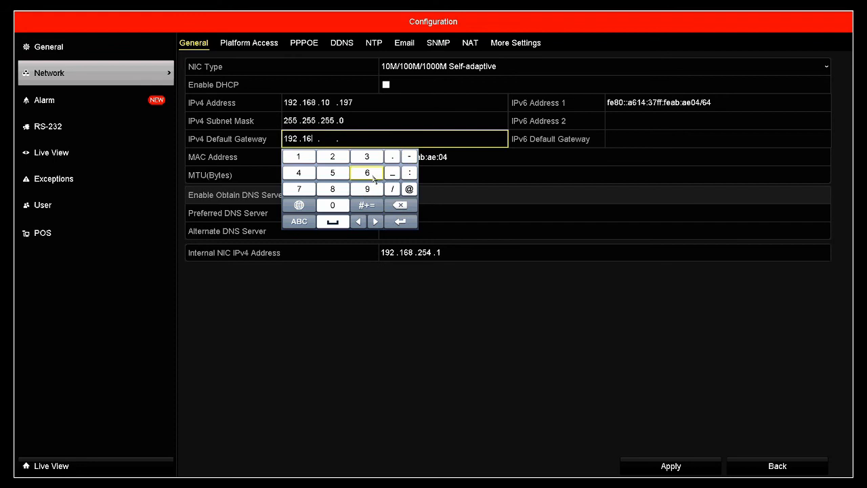
pyautogui.click(333, 189)
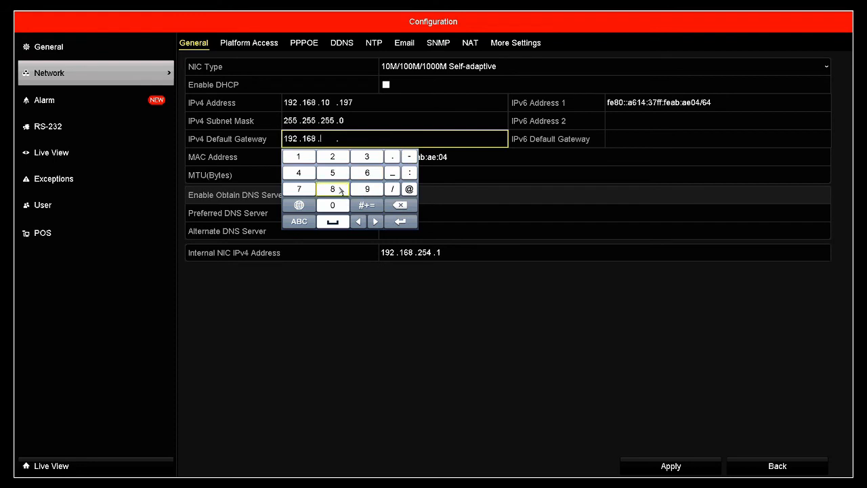
pyautogui.click(303, 159)
pyautogui.click(332, 205)
pyautogui.click(296, 158)
pyautogui.click(363, 294)
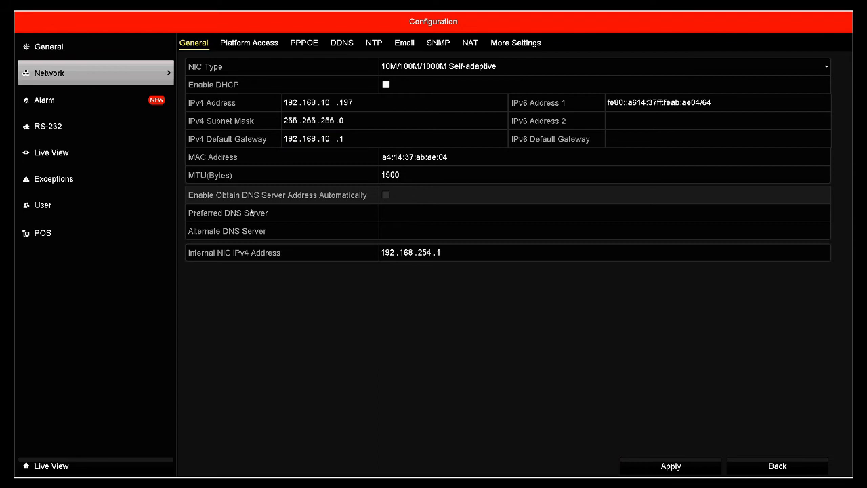
# - Set the preferred DNS server to 8.8.8.8
pyautogui.click(396, 213)
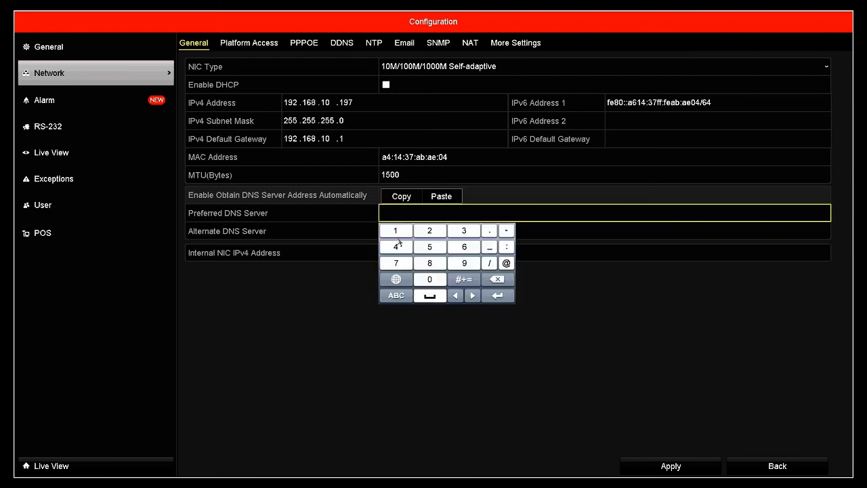
pyautogui.click(437, 264)
pyautogui.click(489, 231)
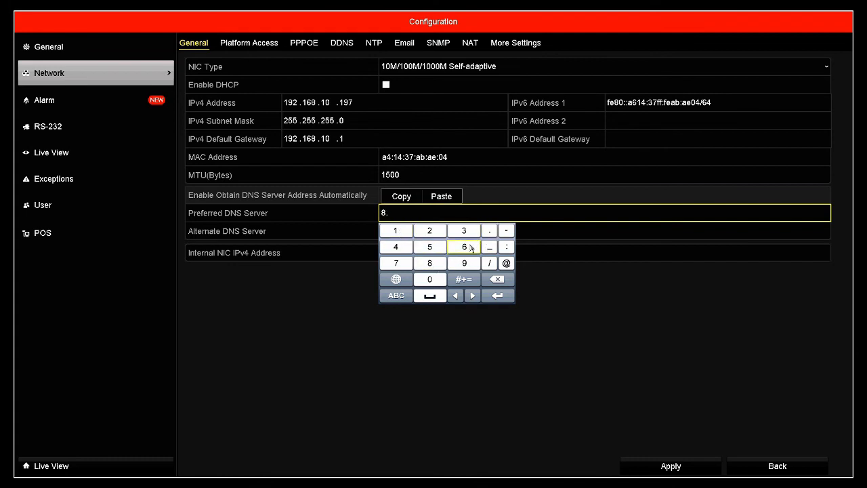
pyautogui.click(439, 262)
pyautogui.click(490, 231)
pyautogui.click(440, 264)
pyautogui.click(489, 231)
pyautogui.click(429, 263)
pyautogui.click(345, 233)
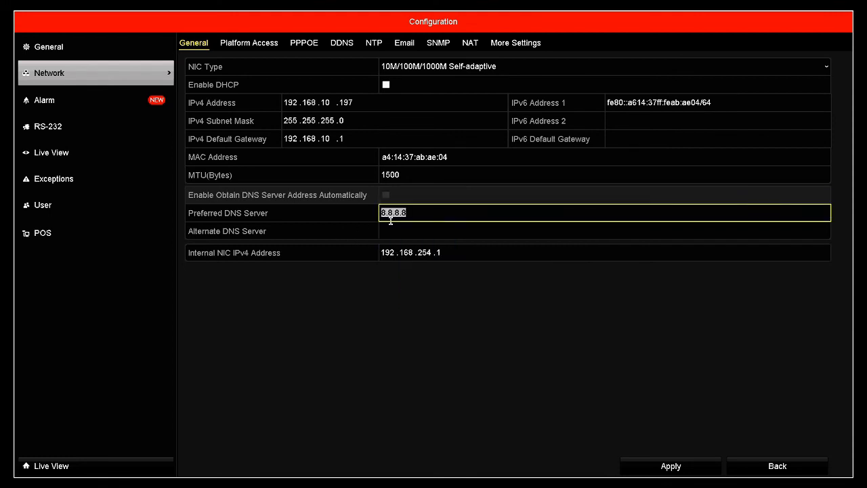
# - Set the alternate DNS server to 192.168.10.1
pyautogui.click(400, 231)
pyautogui.click(399, 248)
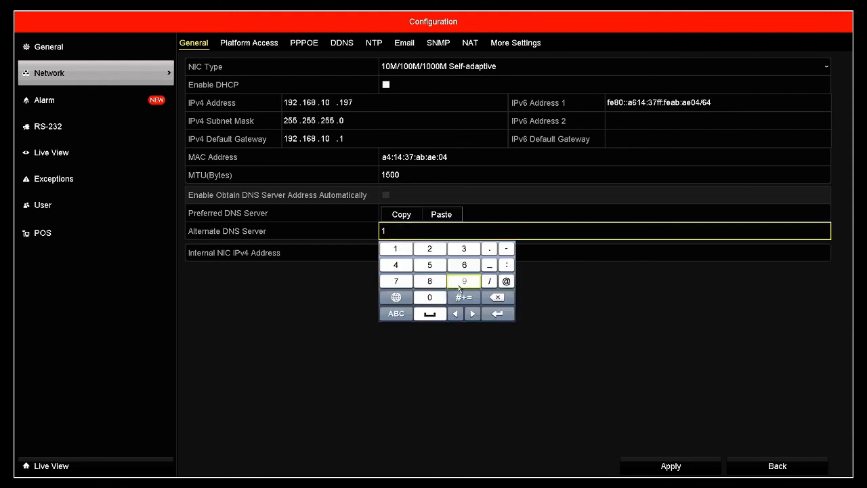
pyautogui.click(460, 285)
pyautogui.click(431, 250)
pyautogui.click(489, 248)
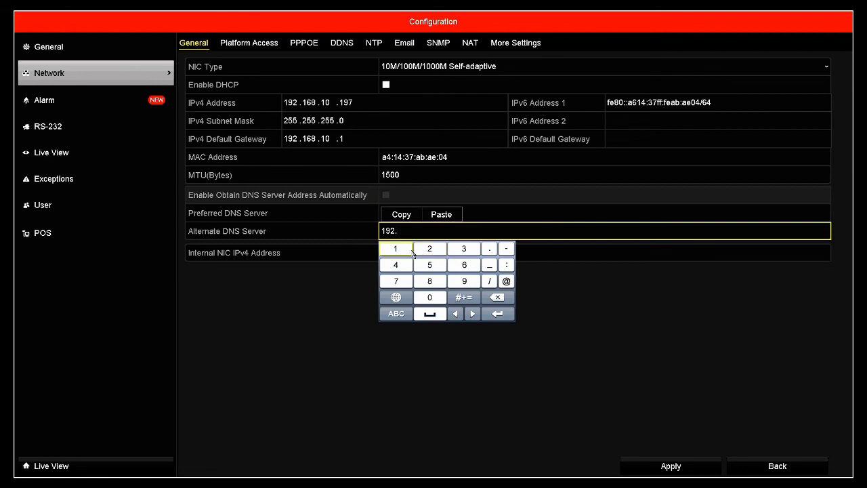
pyautogui.click(406, 250)
pyautogui.click(463, 265)
pyautogui.click(430, 280)
pyautogui.click(485, 250)
pyautogui.click(403, 252)
pyautogui.click(436, 296)
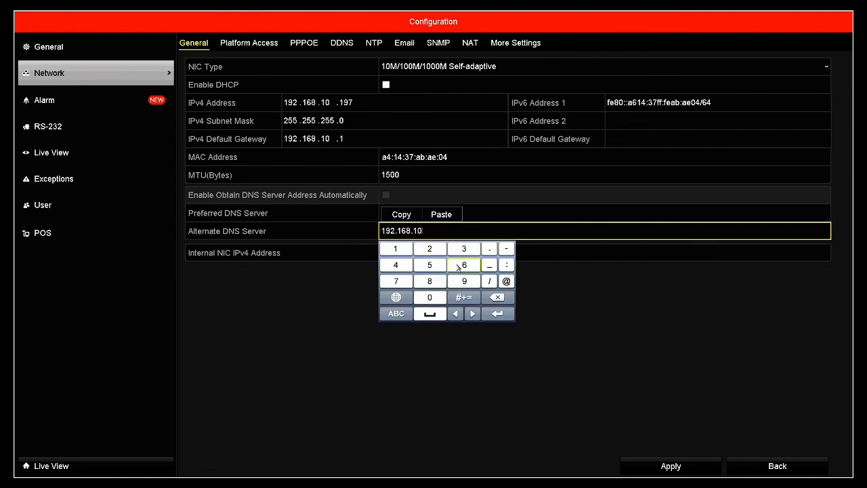
pyautogui.click(488, 250)
pyautogui.click(396, 249)
pyautogui.click(322, 311)
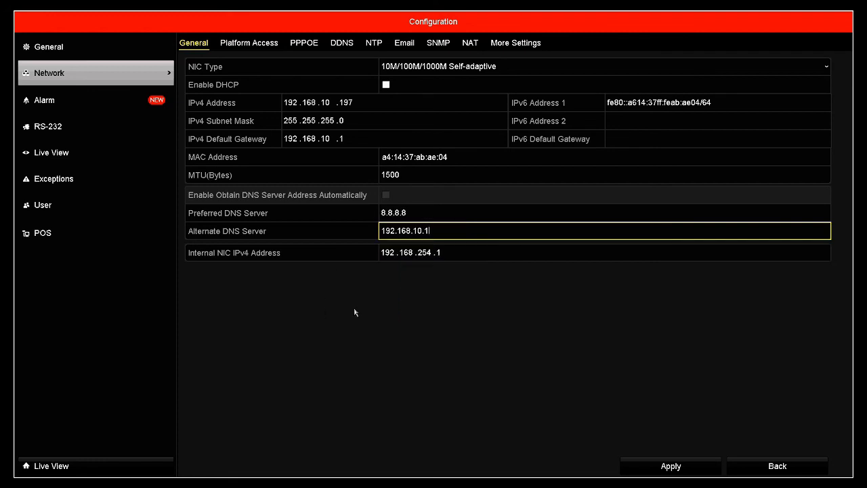